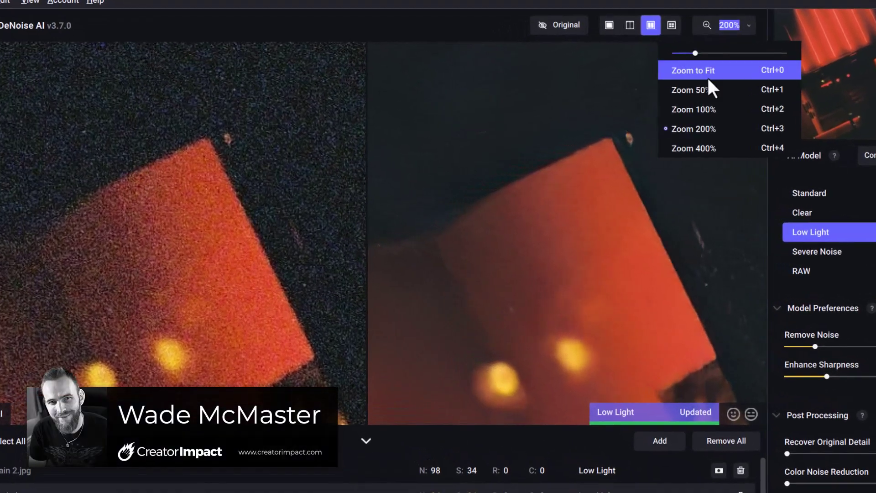
Step: Set the preview to 100% and load gain 2.jpg, grain.jpg, pexels-nina-15052341.jpg and Untitled-1.jpg
{"action": "left_click", "coordinate": [714, 109]}
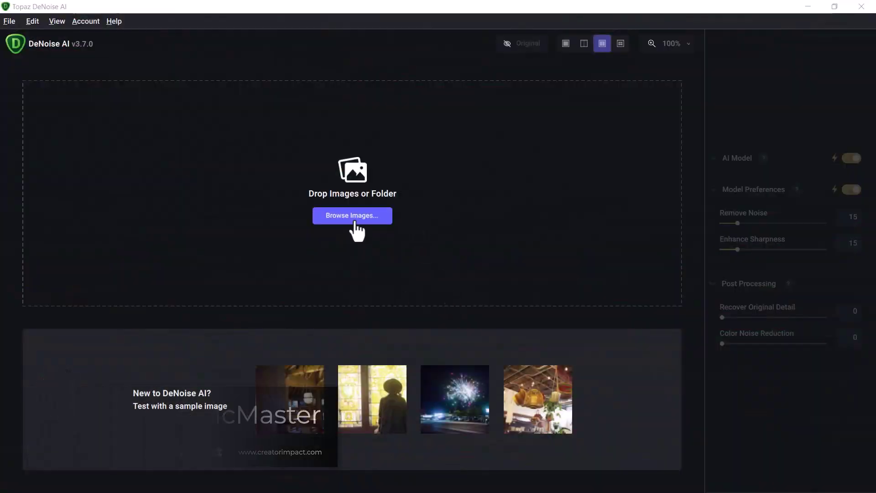
{"action": "left_click", "coordinate": [356, 228]}
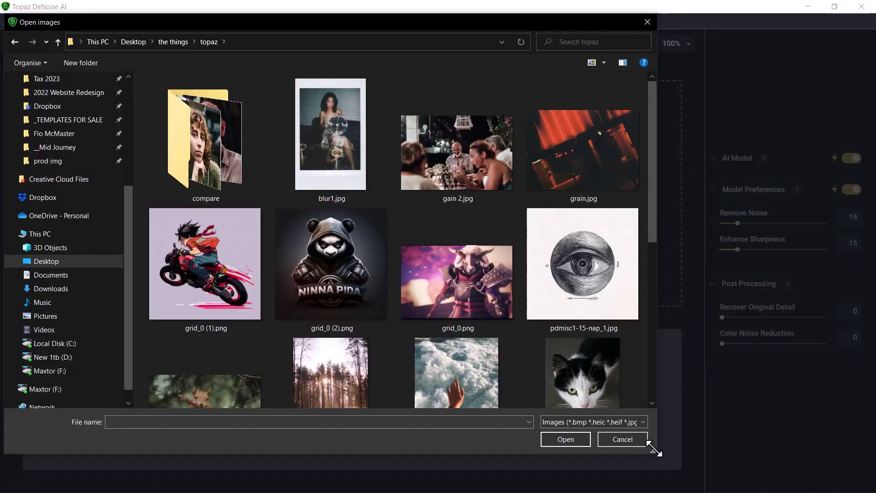
{"action": "left_click", "coordinate": [452, 166]}
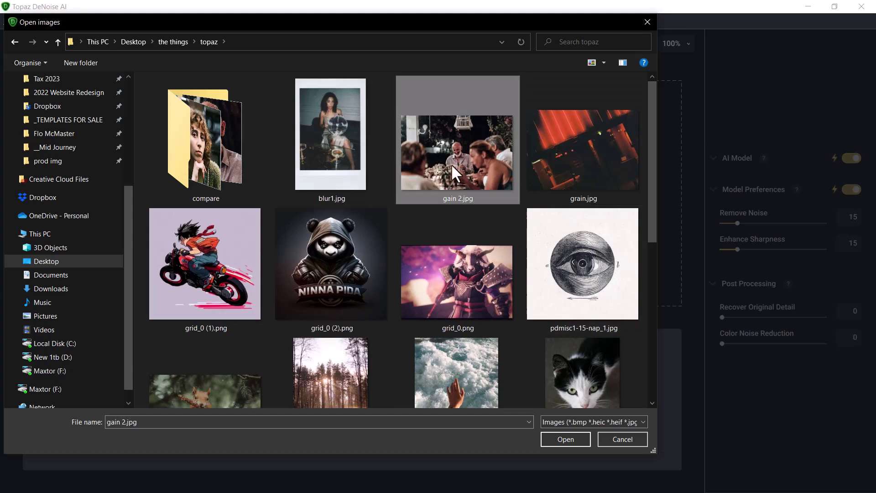
{"action": "left_click", "coordinate": [560, 144], "text": "ctrl"}
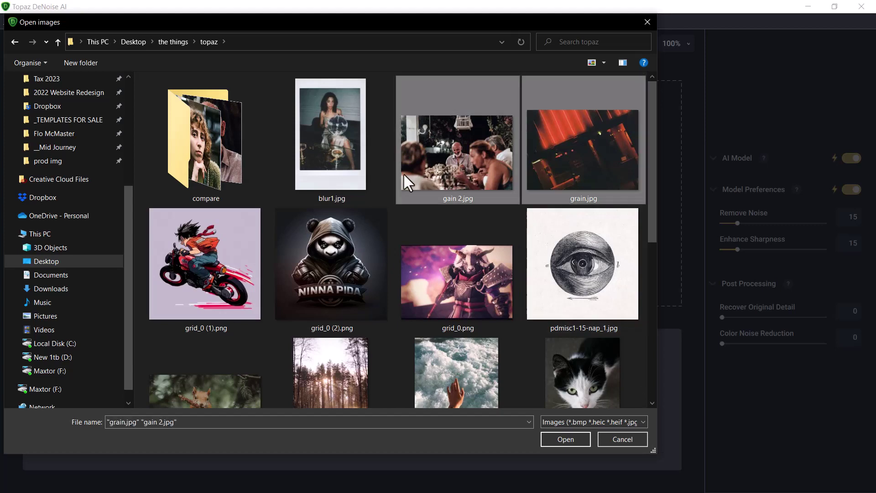
{"action": "scroll", "coordinate": [403, 174], "scroll_direction": "down", "scroll_amount": 1}
{"action": "scroll", "coordinate": [404, 174], "scroll_direction": "down", "scroll_amount": 2}
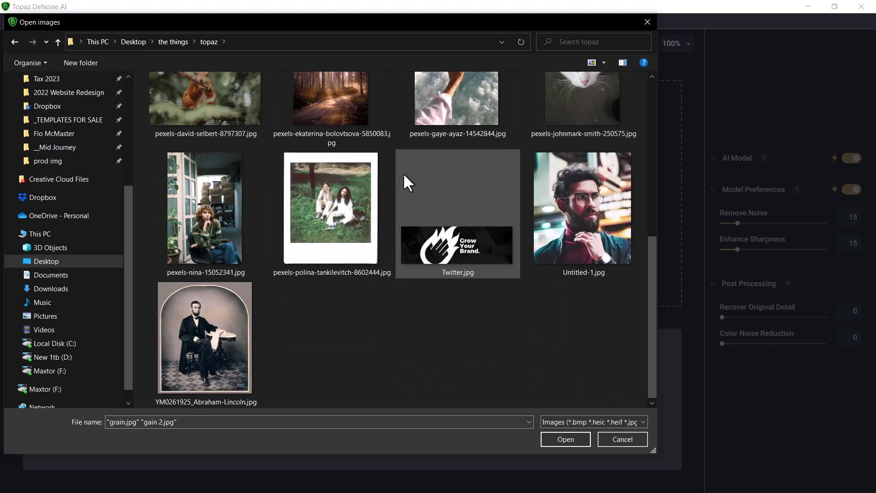
{"action": "left_click", "coordinate": [207, 214], "text": "ctrl"}
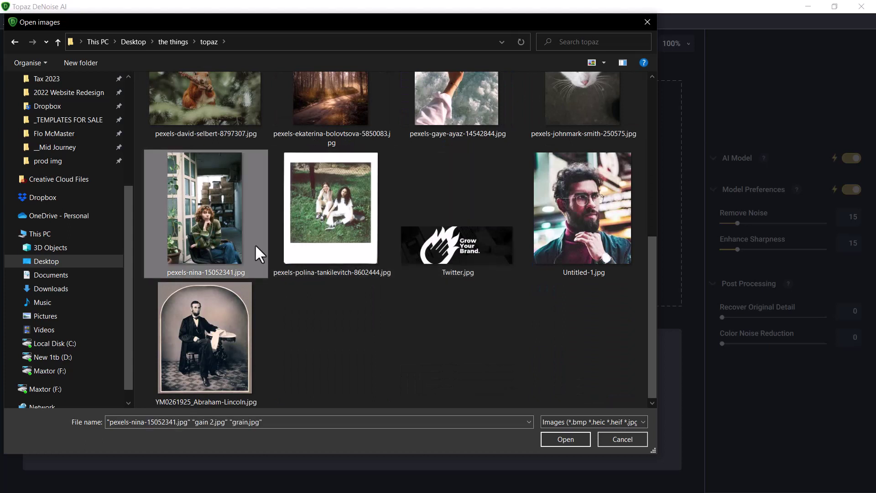
{"action": "left_click", "coordinate": [593, 215], "text": "ctrl"}
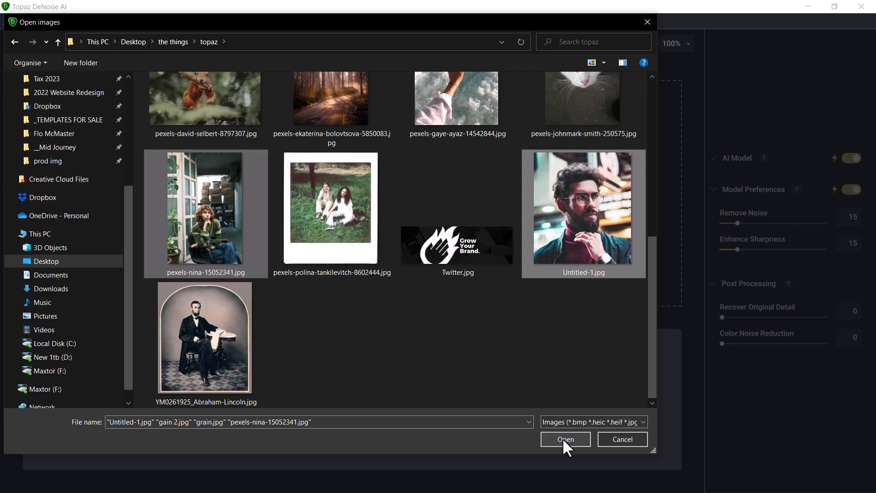
{"action": "left_click", "coordinate": [564, 439]}
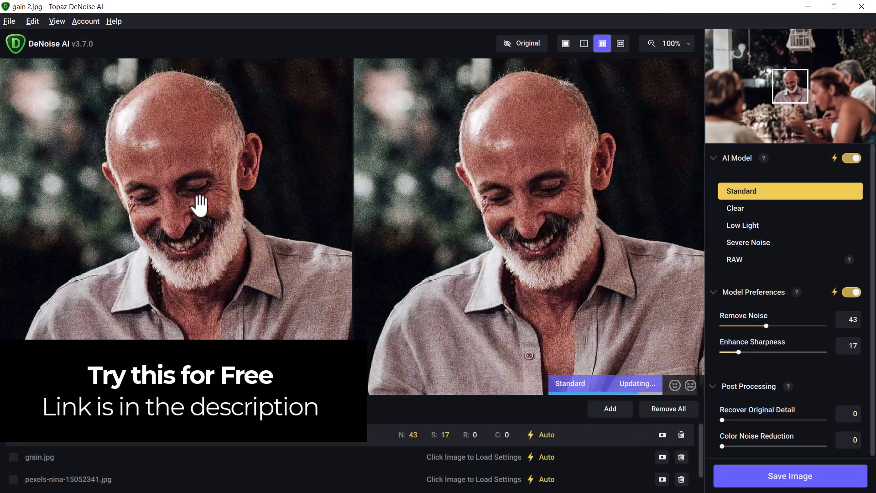
Step: Zoom the gain 2.jpg comparison to 200% and centre it on the man's face
{"action": "mouse_move", "coordinate": [554, 223]}
{"action": "left_mouse_down"}
{"action": "mouse_move", "coordinate": [543, 203]}
{"action": "mouse_move", "coordinate": [543, 214]}
{"action": "left_mouse_up"}
{"action": "left_click", "coordinate": [687, 44]}
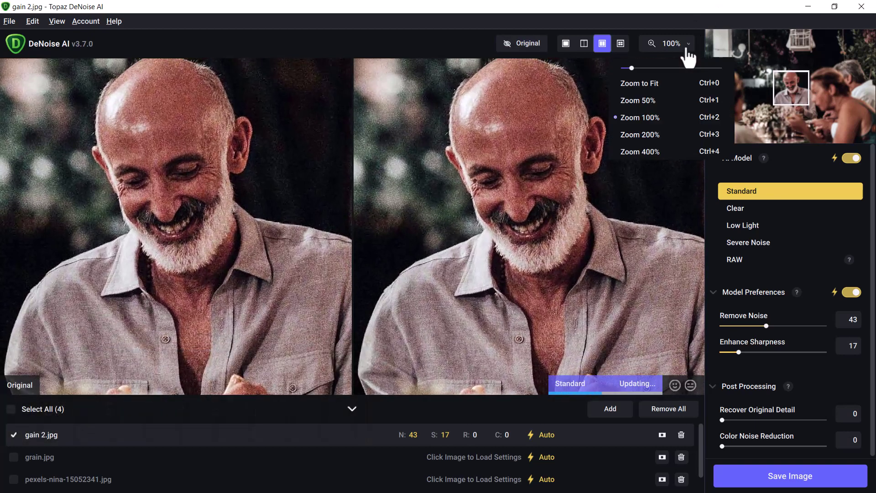
{"action": "left_click", "coordinate": [649, 133]}
{"action": "left_click_drag", "start_coordinate": [603, 147], "coordinate": [587, 301]}
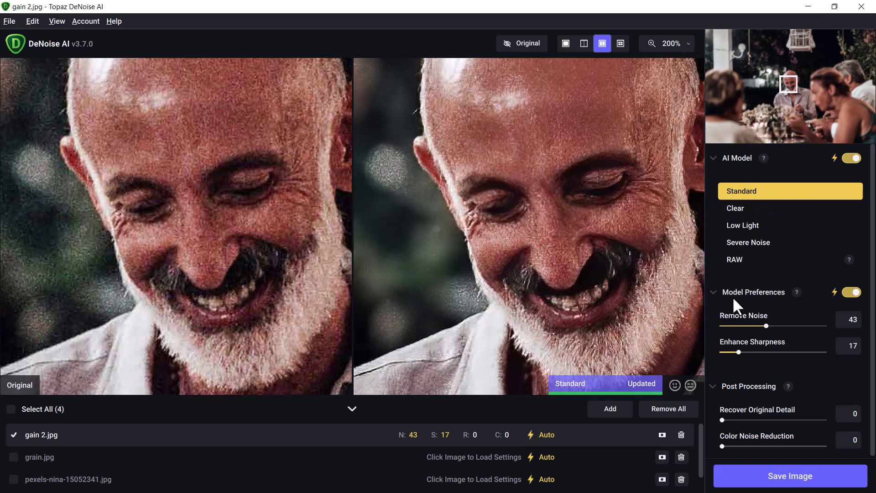
Step: Turn off automatic model choice and try Clear, Low Light, Severe Noise and RAW on gain 2.jpg
{"action": "left_click", "coordinate": [852, 163]}
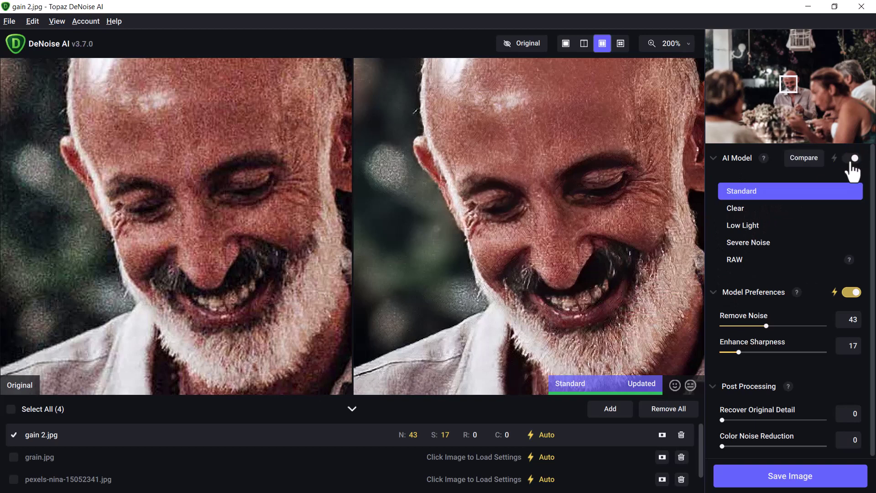
{"action": "left_click", "coordinate": [750, 215]}
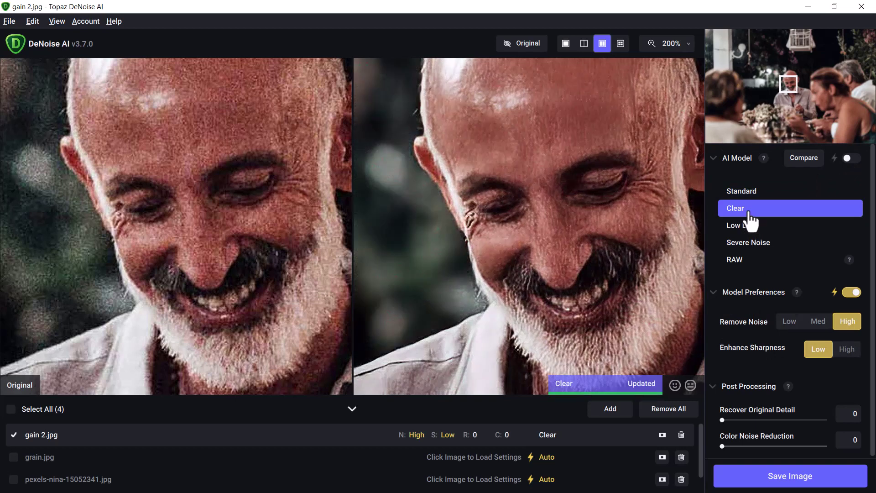
{"action": "left_click", "coordinate": [747, 235]}
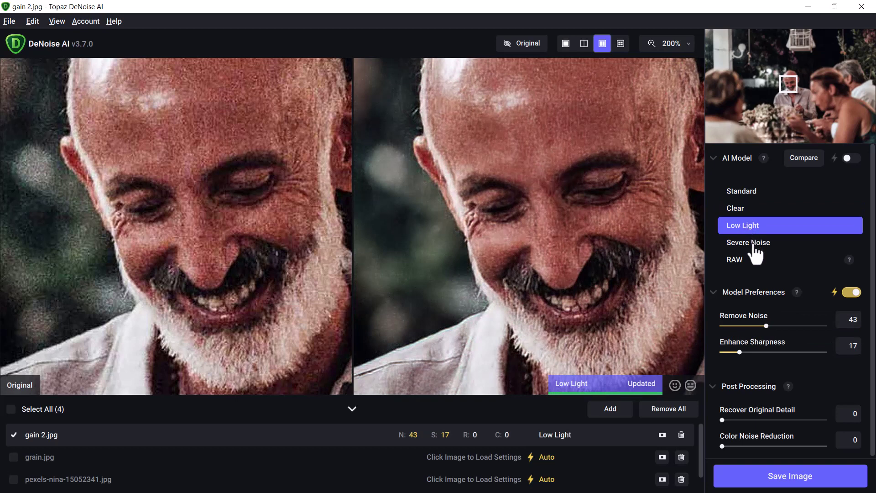
{"action": "left_click", "coordinate": [753, 246]}
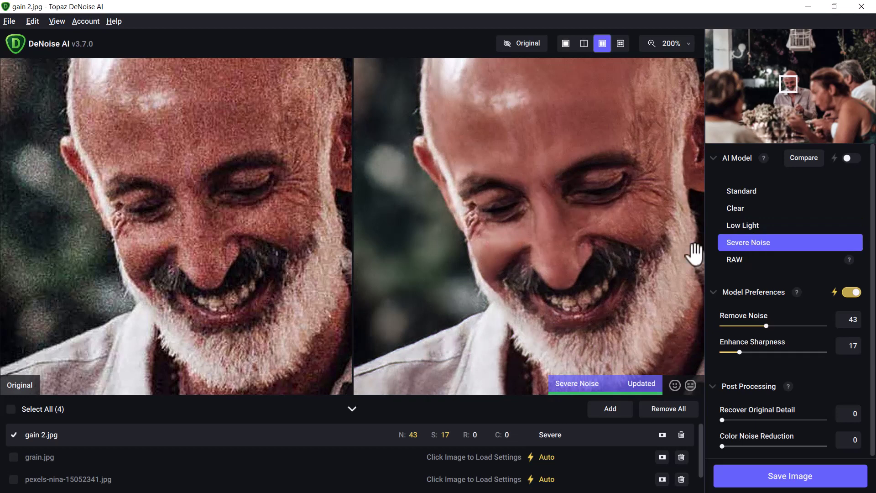
{"action": "mouse_move", "coordinate": [632, 258]}
{"action": "left_mouse_down"}
{"action": "mouse_move", "coordinate": [552, 137]}
{"action": "mouse_move", "coordinate": [590, 251]}
{"action": "mouse_move", "coordinate": [648, 261]}
{"action": "left_mouse_up"}
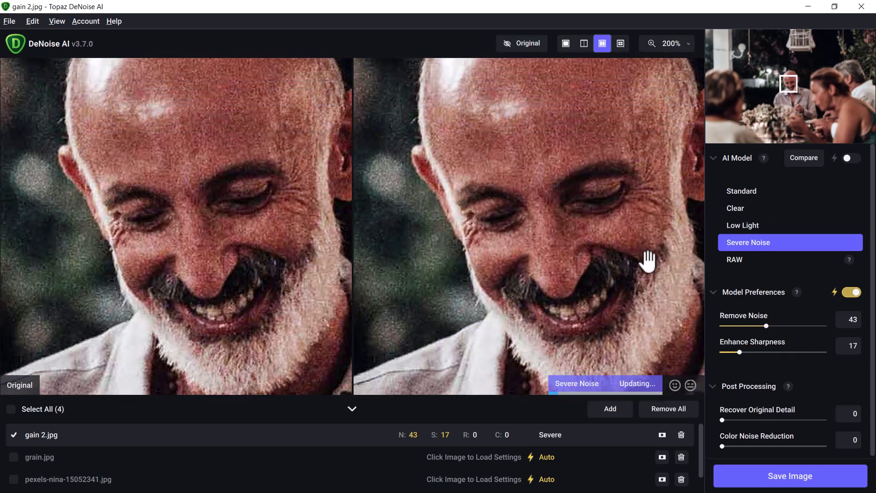
{"action": "left_click", "coordinate": [735, 269]}
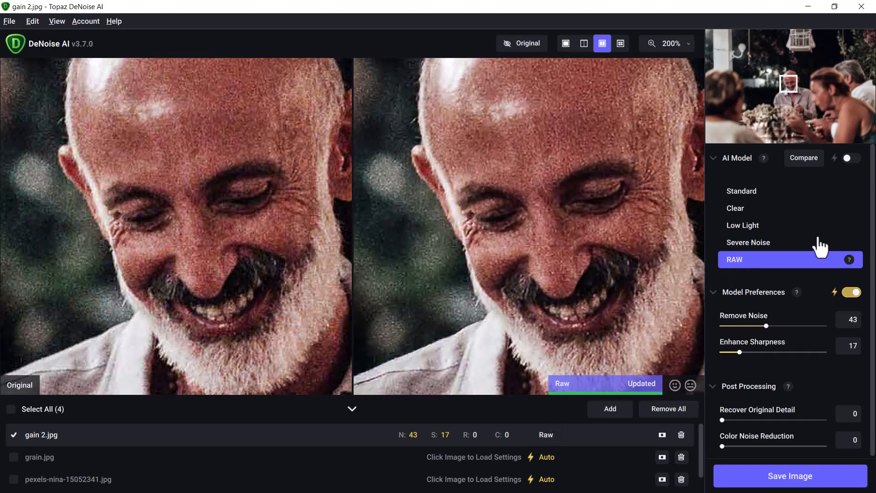
{"action": "mouse_move", "coordinate": [850, 262]}
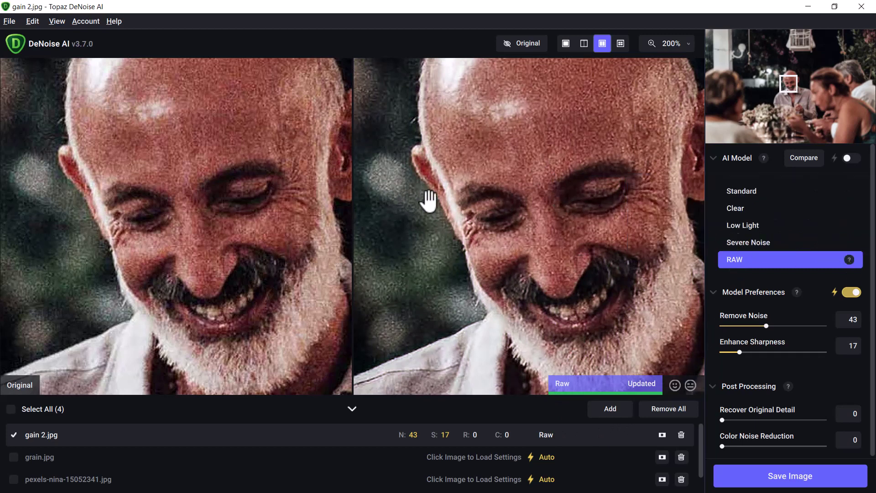
Step: Return gain 2.jpg to Severe Noise with Remove Noise 67 and Enhance Sharpness 93
{"action": "left_click", "coordinate": [755, 244]}
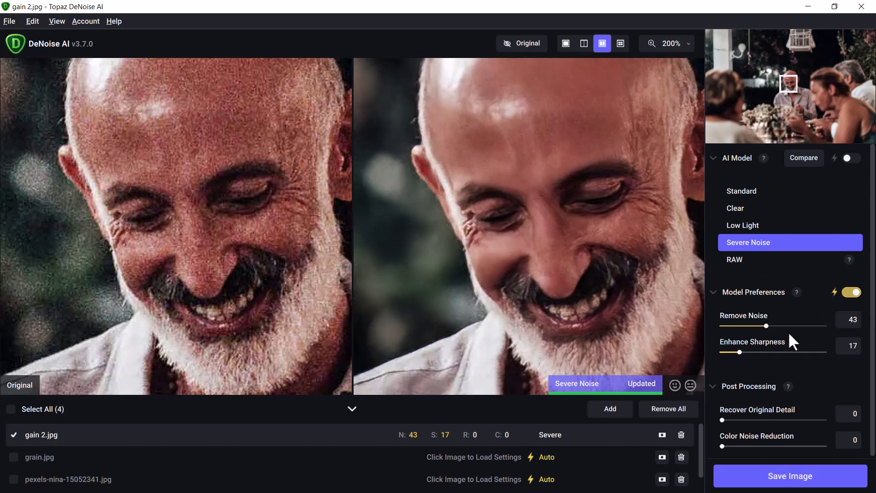
{"action": "left_click_drag", "start_coordinate": [767, 326], "coordinate": [845, 325]}
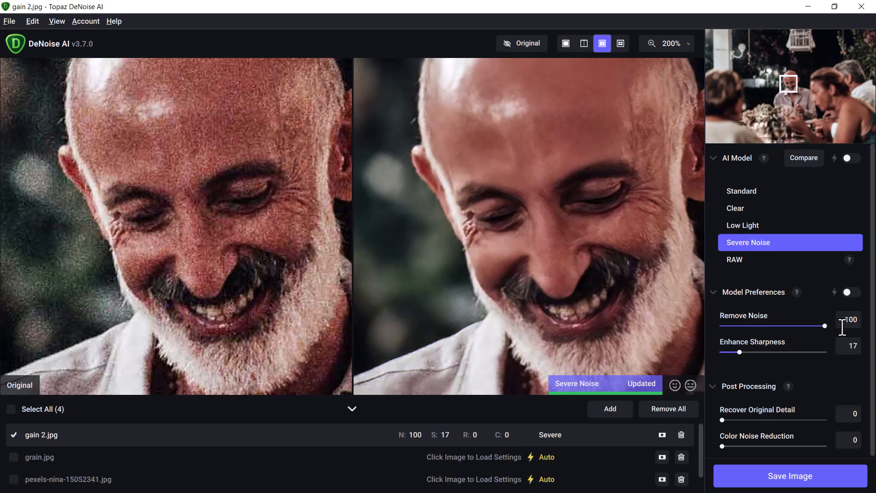
{"action": "left_click_drag", "start_coordinate": [518, 244], "coordinate": [443, 211]}
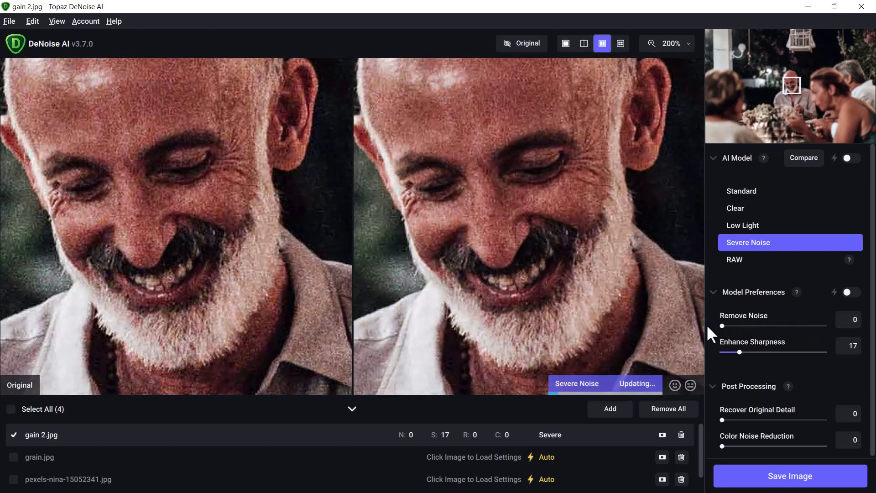
{"action": "left_click", "coordinate": [790, 326]}
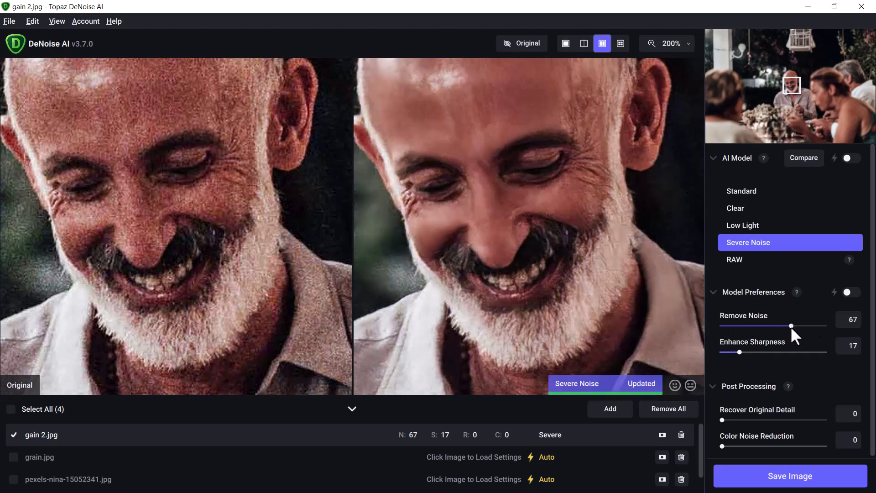
{"action": "left_click_drag", "start_coordinate": [740, 351], "coordinate": [817, 349]}
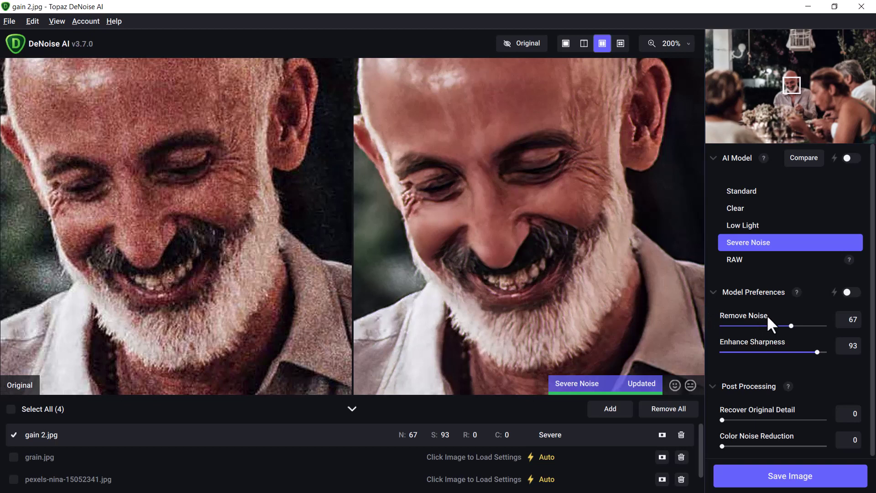
{"action": "scroll", "coordinate": [759, 371], "scroll_direction": "down", "scroll_amount": 1}
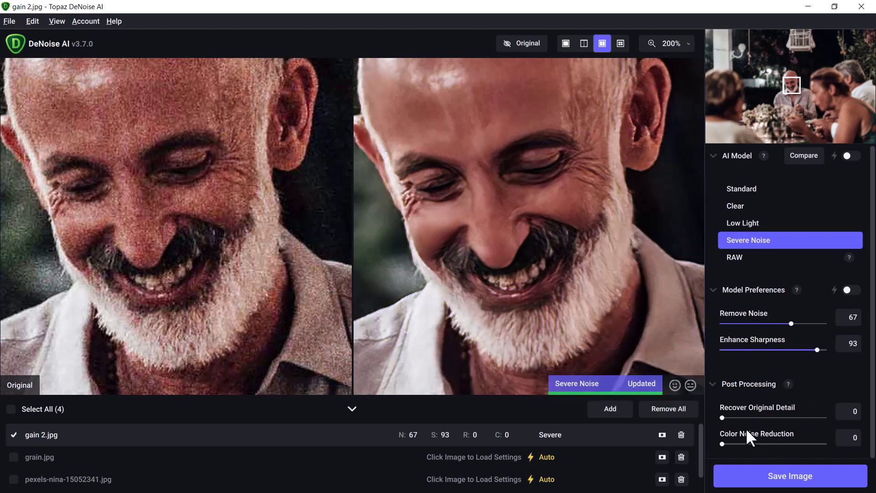
Step: Raise gain 2.jpg's Recover Original Detail to 67 and Color Noise Reduction to 70
{"action": "left_click", "coordinate": [773, 418]}
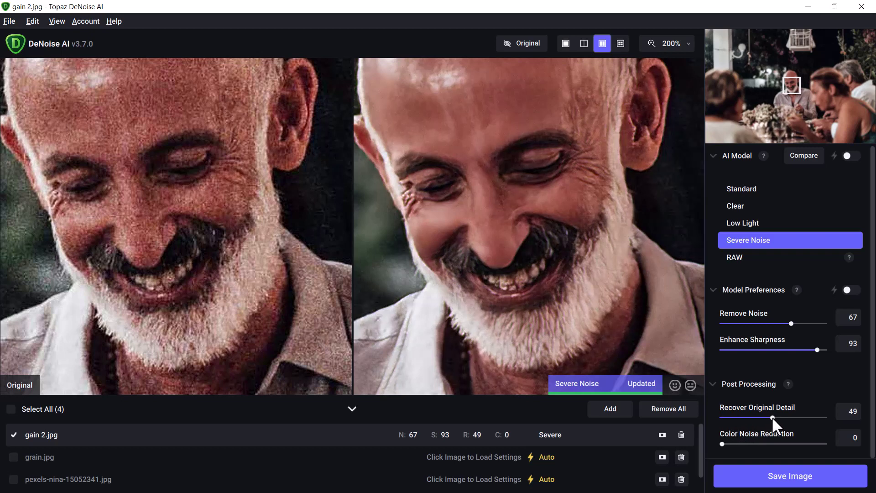
{"action": "left_click_drag", "start_coordinate": [773, 417], "coordinate": [791, 417]}
{"action": "left_click_drag", "start_coordinate": [722, 443], "coordinate": [796, 443]}
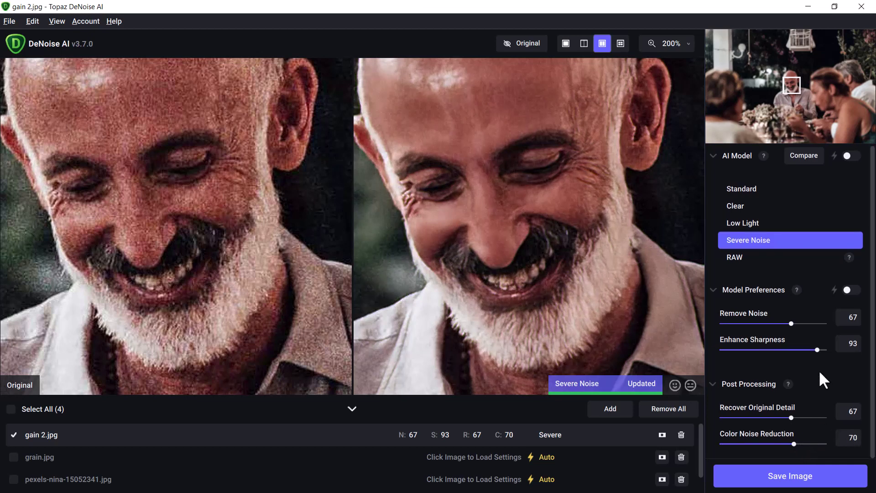
{"action": "left_click_drag", "start_coordinate": [550, 267], "coordinate": [565, 256]}
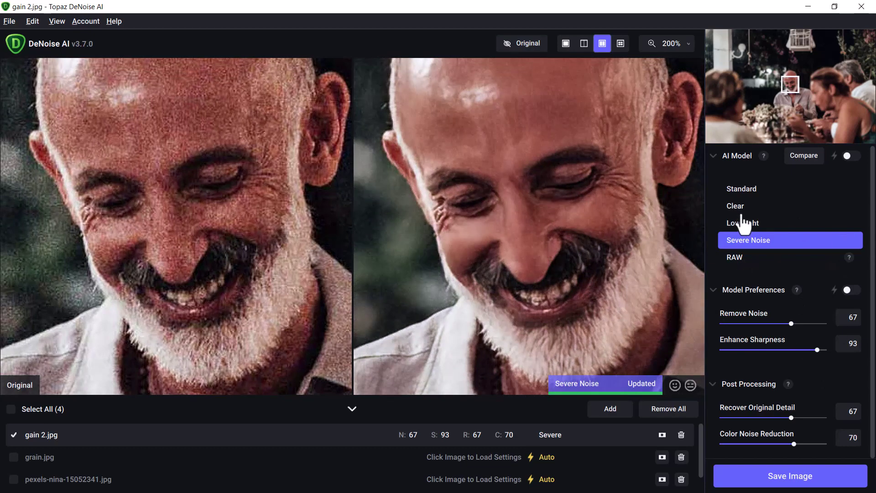
{"action": "left_click_drag", "start_coordinate": [480, 178], "coordinate": [526, 199]}
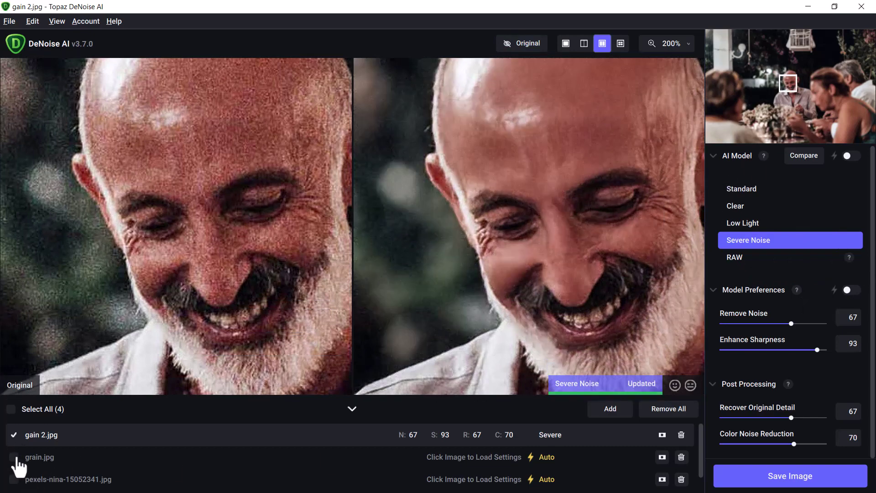
Step: Switch the preview from gain 2.jpg to grain.jpg and bring its red and yellow lights into view
{"action": "left_click", "coordinate": [14, 435]}
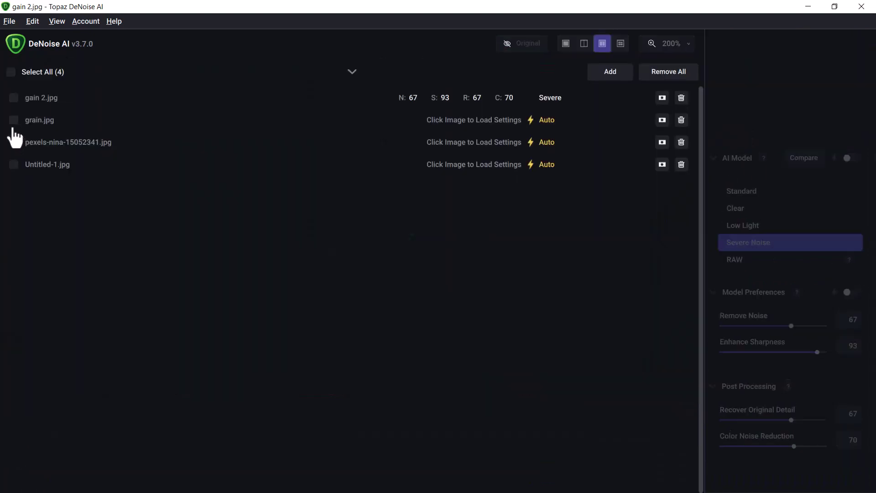
{"action": "left_click", "coordinate": [15, 121]}
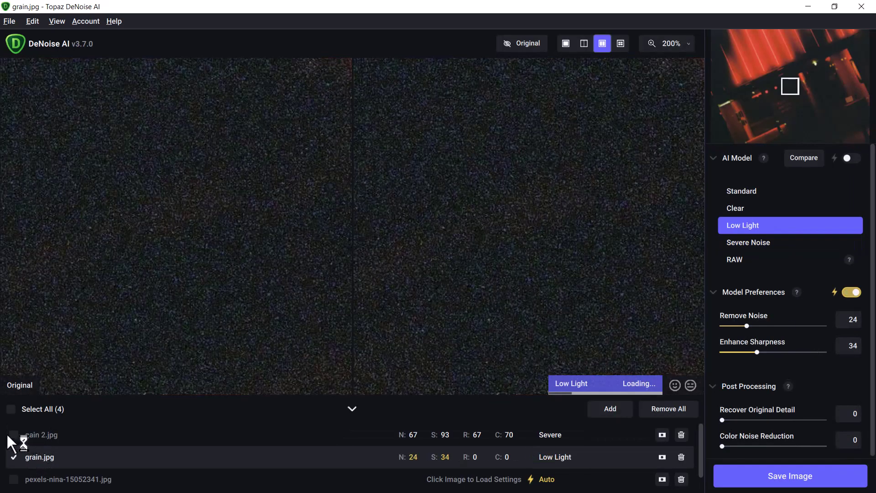
{"action": "left_click", "coordinate": [14, 435]}
{"action": "left_click", "coordinate": [14, 457]}
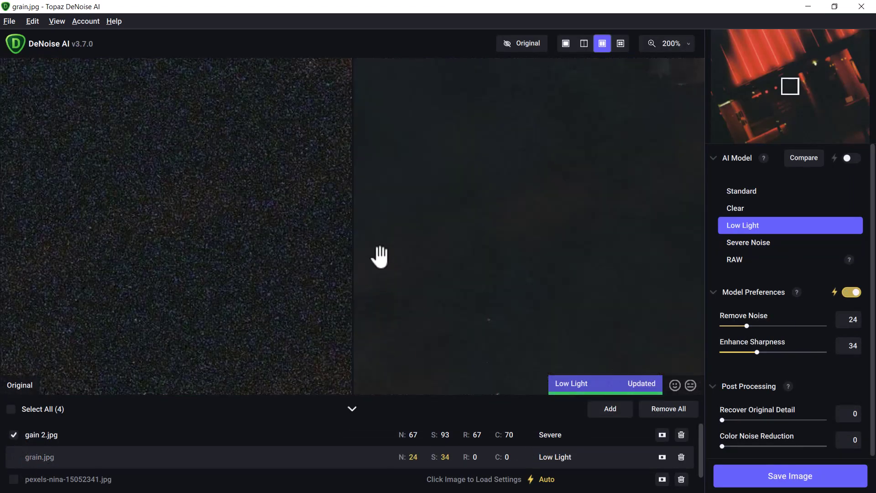
{"action": "mouse_move", "coordinate": [790, 87]}
{"action": "left_mouse_down"}
{"action": "mouse_move", "coordinate": [756, 103]}
{"action": "mouse_move", "coordinate": [761, 131]}
{"action": "left_mouse_up"}
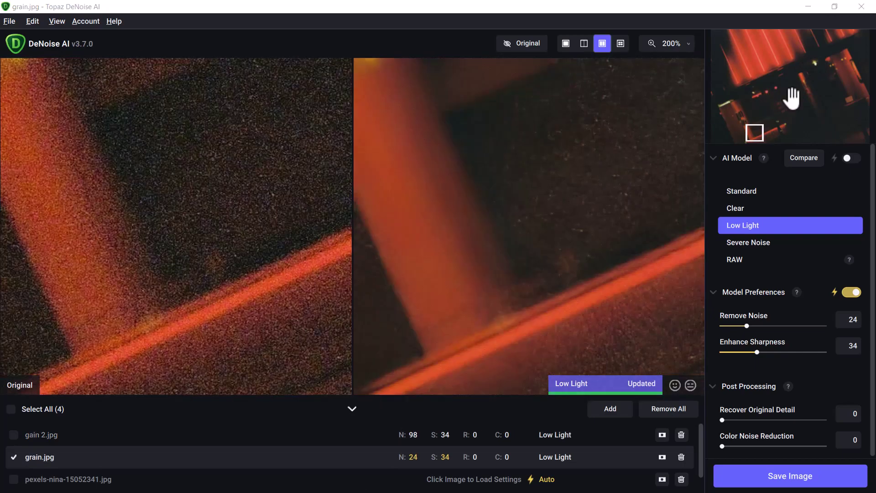
{"action": "left_click_drag", "start_coordinate": [803, 70], "coordinate": [845, 53]}
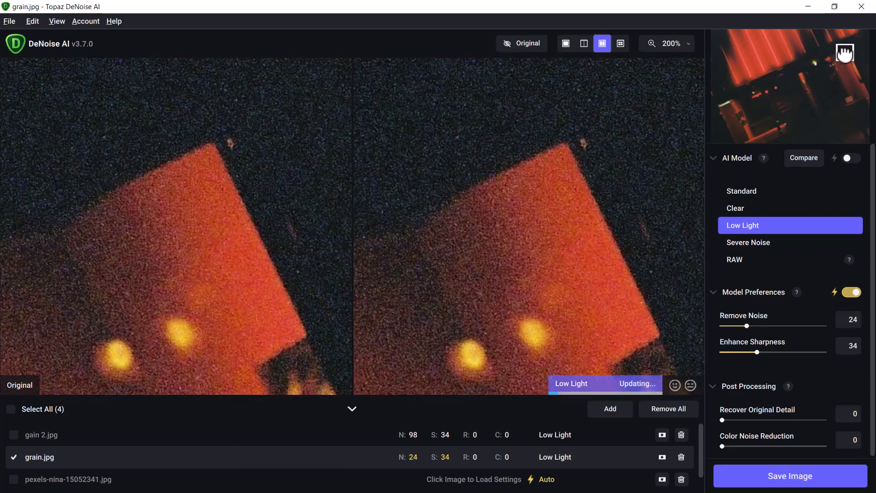
Step: View grain.jpg at 100% and raise its Remove Noise to 98
{"action": "left_click", "coordinate": [686, 44]}
{"action": "left_click", "coordinate": [653, 117]}
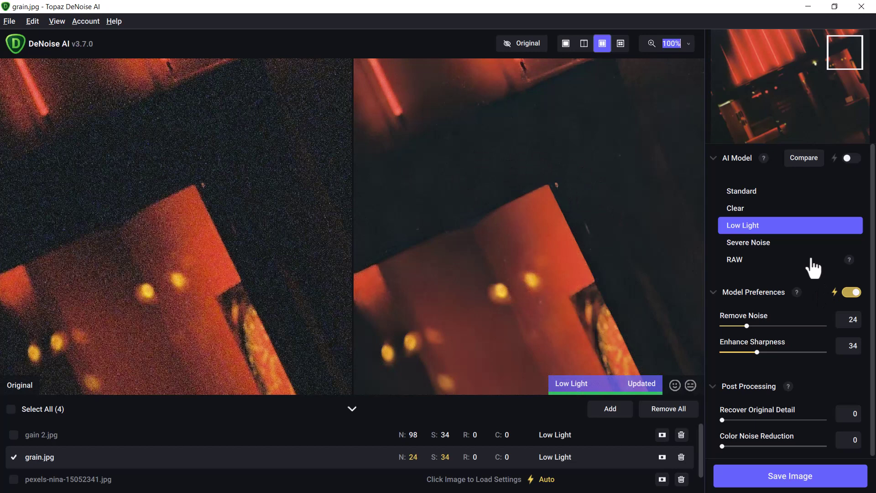
{"action": "left_click", "coordinate": [821, 326]}
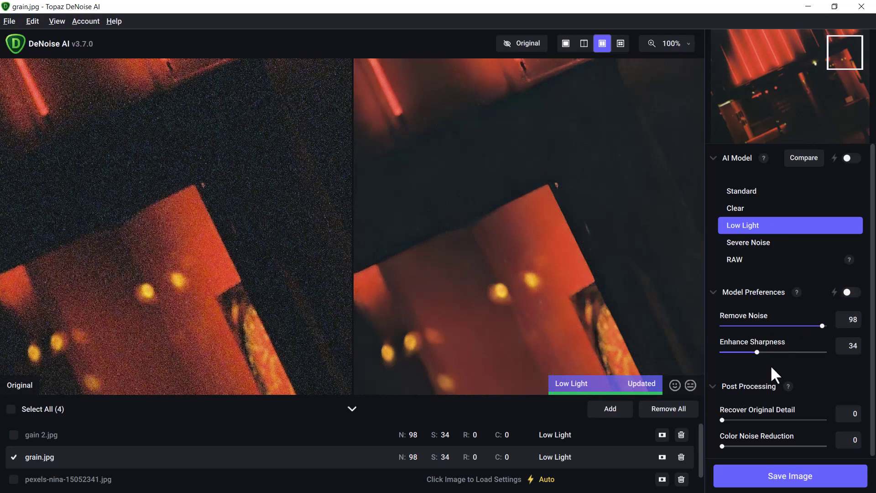
Step: Lower grain.jpg's Remove Noise to 86, drop Recover Original Detail to 12, and set Color Noise Reduction 63
{"action": "left_click", "coordinate": [811, 326]}
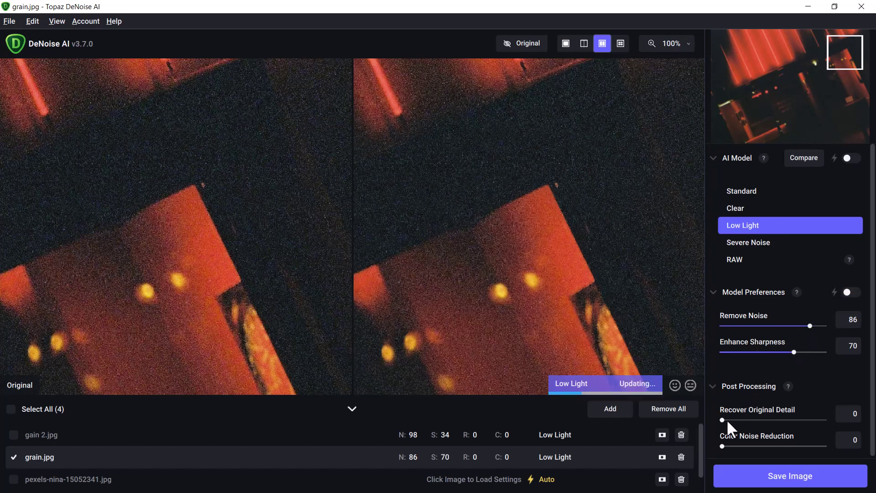
{"action": "left_click", "coordinate": [815, 420]}
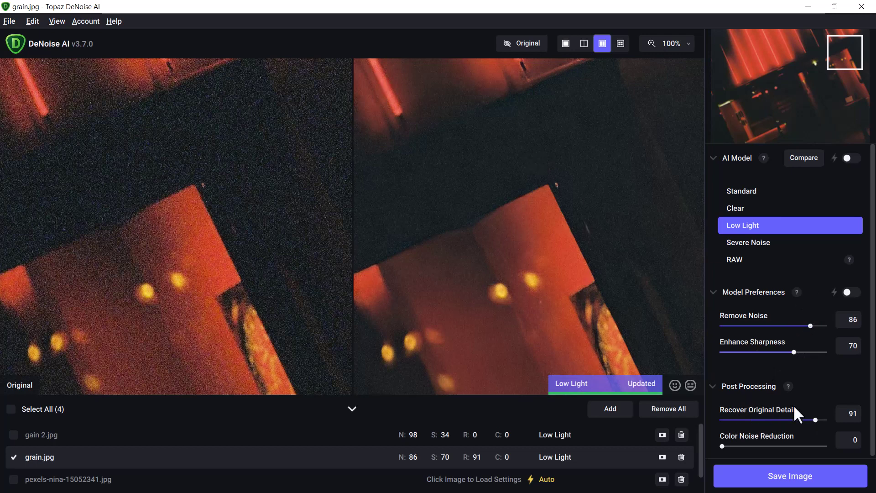
{"action": "left_click", "coordinate": [786, 419]}
{"action": "left_click", "coordinate": [769, 420]}
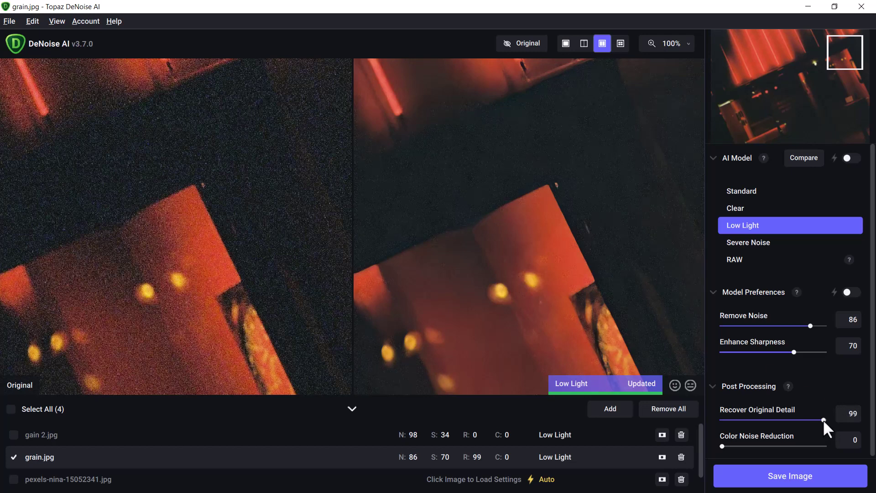
{"action": "left_click_drag", "start_coordinate": [823, 419], "coordinate": [732, 419]}
{"action": "left_click_drag", "start_coordinate": [767, 446], "coordinate": [787, 445]}
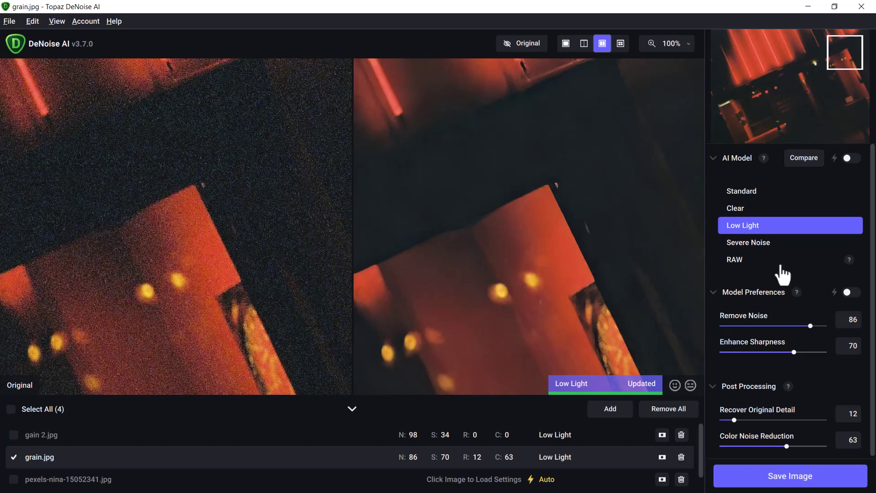
{"action": "left_click", "coordinate": [767, 246]}
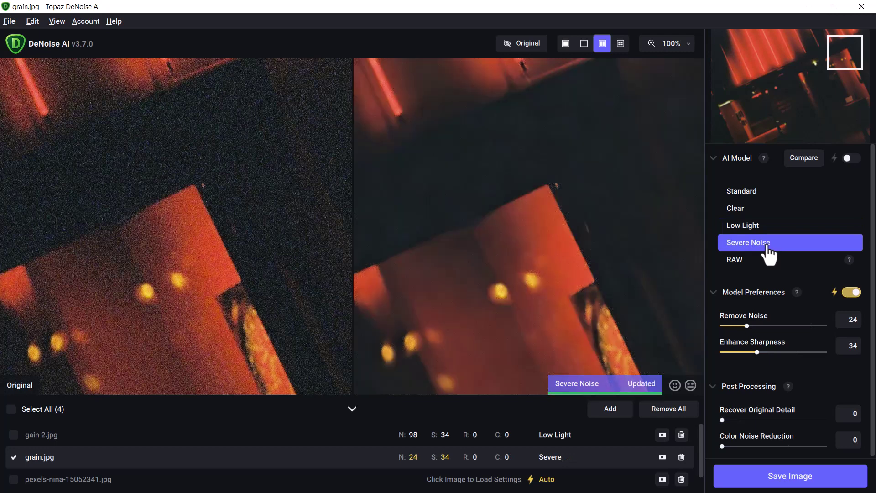
{"action": "left_click", "coordinate": [767, 229]}
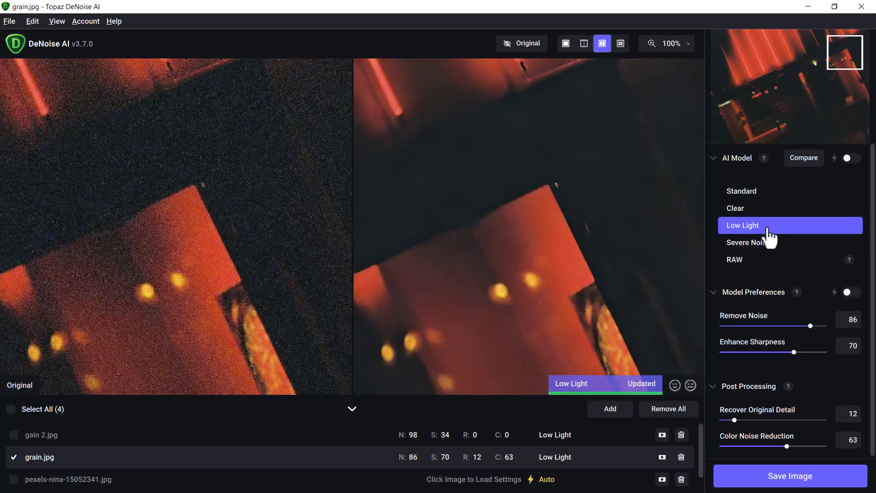
{"action": "left_click", "coordinate": [757, 208]}
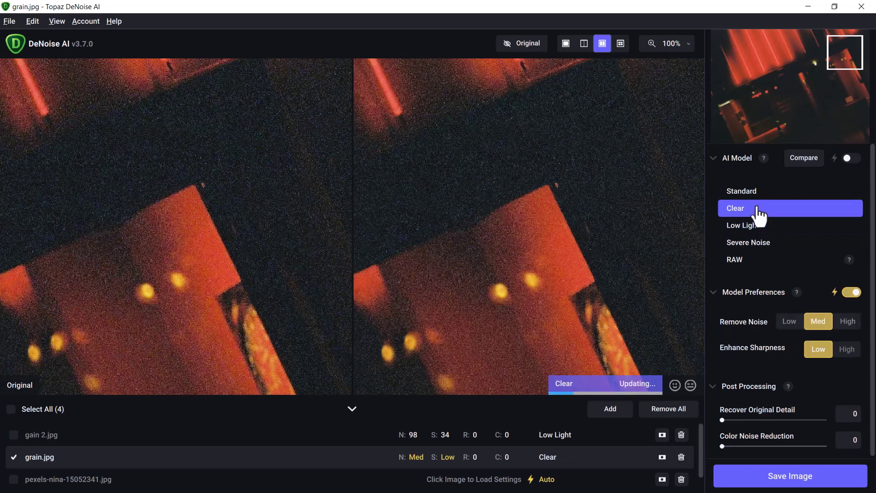
{"action": "left_click", "coordinate": [757, 192]}
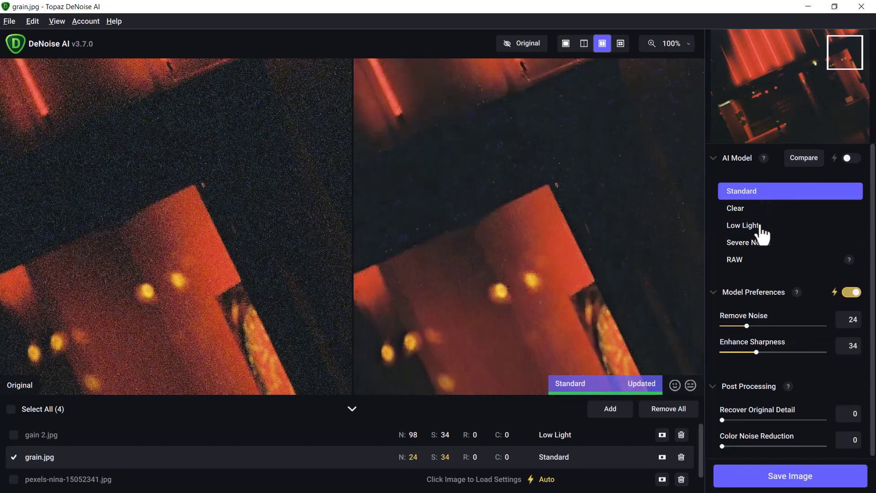
{"action": "left_click", "coordinate": [760, 227]}
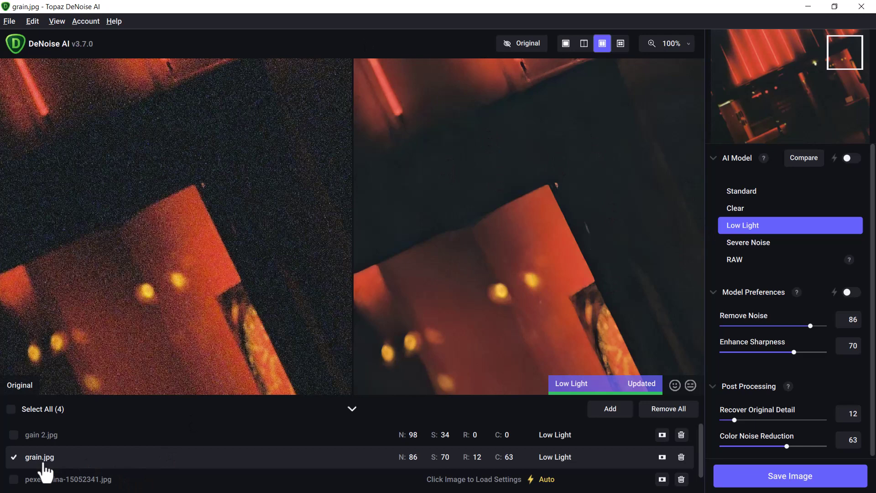
Step: Open the pexels-nina-15052341.jpg portrait on the Standard model at 200% zoom
{"action": "left_click", "coordinate": [15, 480]}
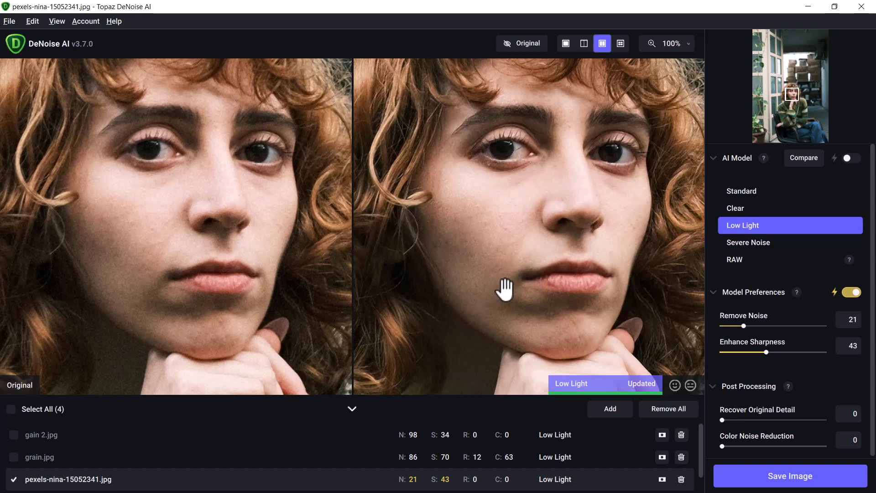
{"action": "left_click", "coordinate": [758, 192]}
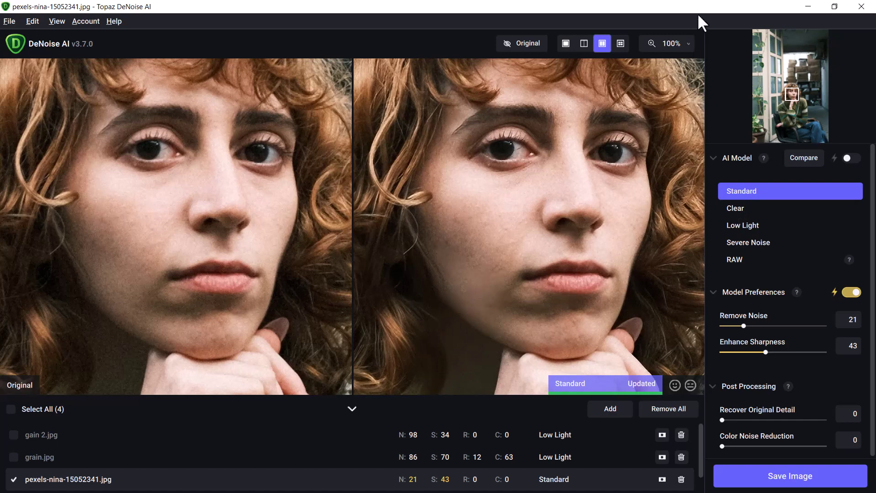
{"action": "left_click", "coordinate": [685, 46]}
{"action": "left_click", "coordinate": [648, 129]}
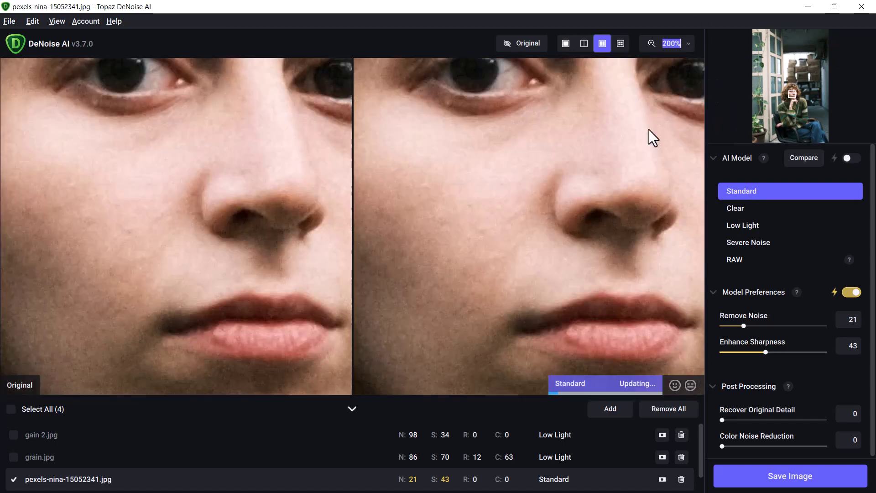
Step: Compare the chin, nose and eyes against the original, then zoom back to 100%
{"action": "left_click_drag", "start_coordinate": [543, 283], "coordinate": [643, 97]}
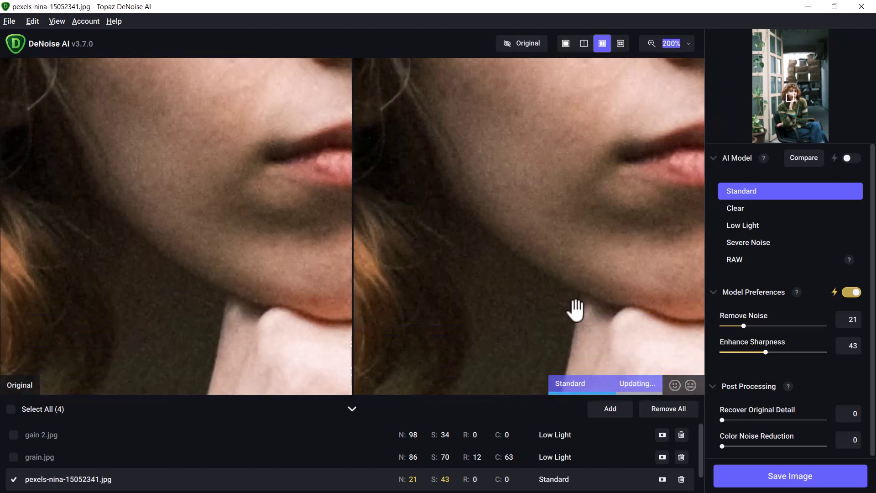
{"action": "left_click_drag", "start_coordinate": [553, 293], "coordinate": [524, 260]}
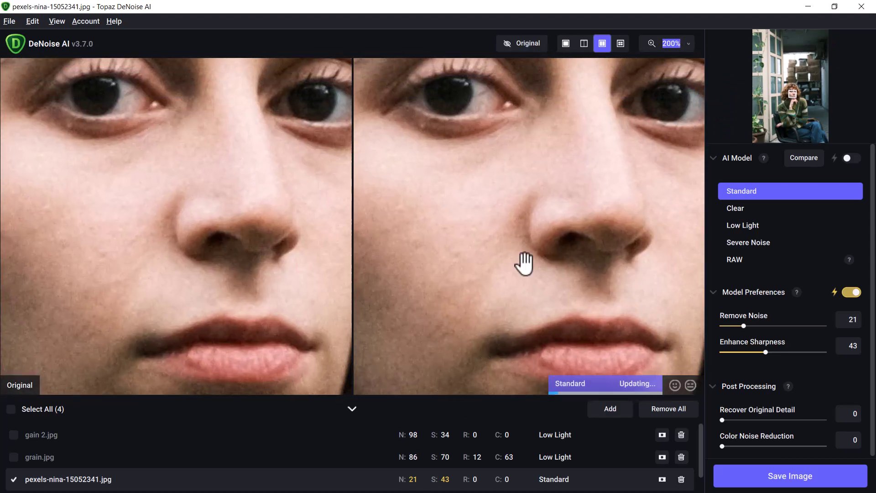
{"action": "left_click", "coordinate": [552, 221]}
{"action": "left_click_drag", "start_coordinate": [552, 221], "coordinate": [509, 204]}
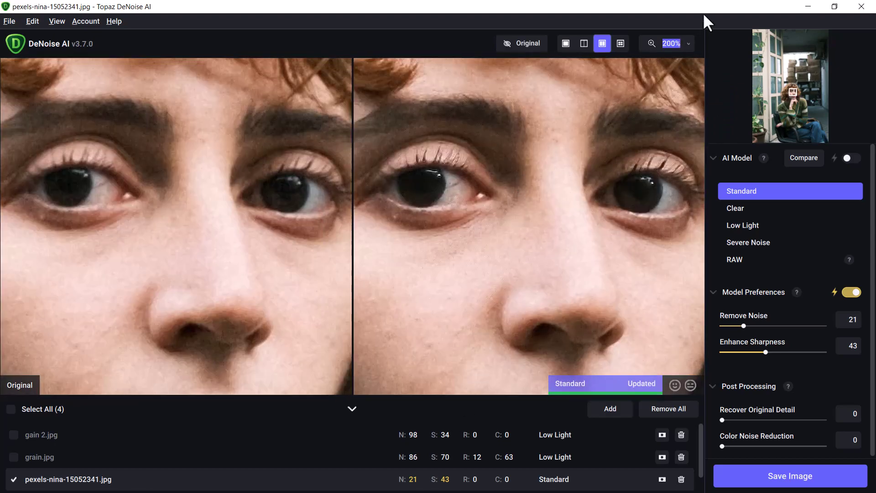
{"action": "left_click", "coordinate": [682, 46]}
{"action": "left_click", "coordinate": [657, 116]}
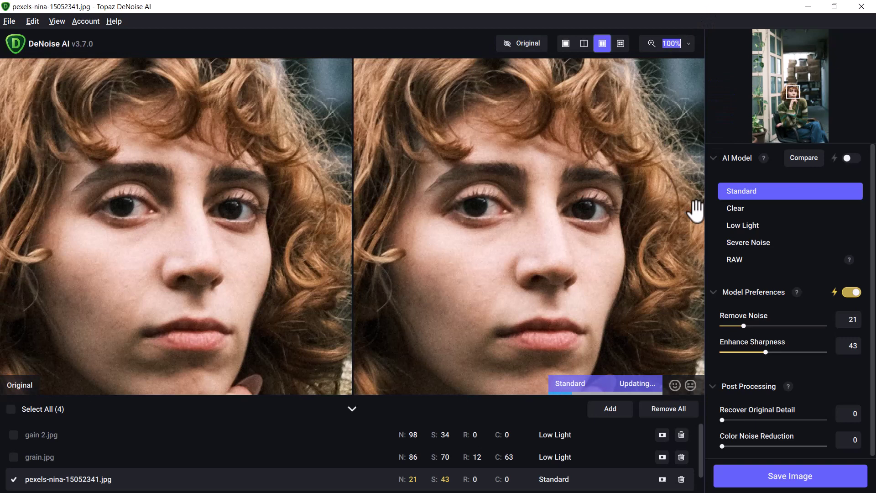
Step: Try the Clear and Severe Noise models on the portrait, then return to automatic model choice
{"action": "left_click", "coordinate": [748, 210]}
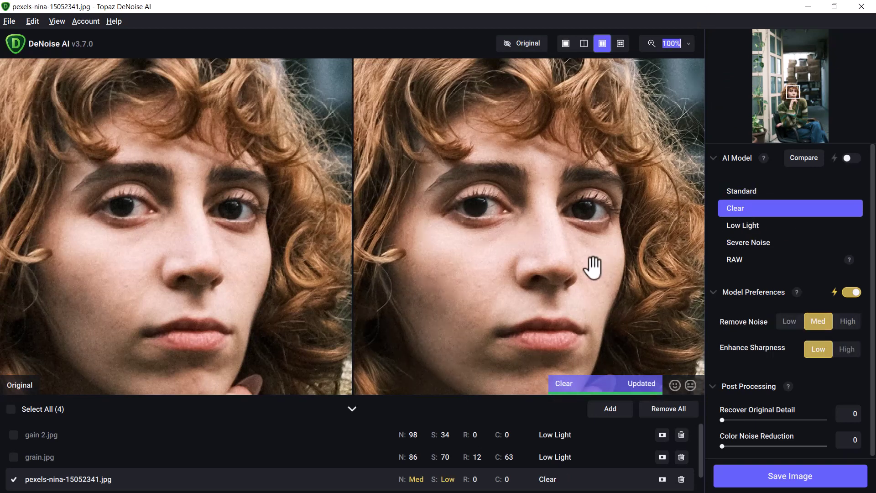
{"action": "left_click_drag", "start_coordinate": [591, 266], "coordinate": [608, 224]}
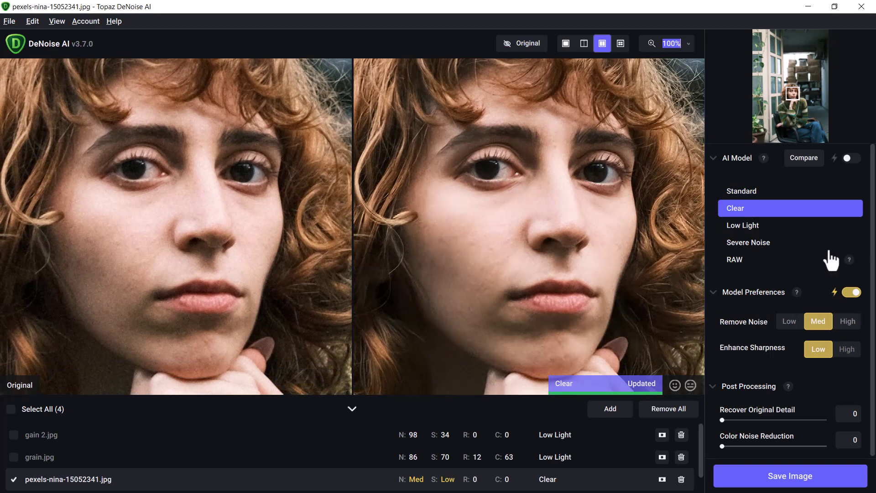
{"action": "left_click", "coordinate": [746, 247]}
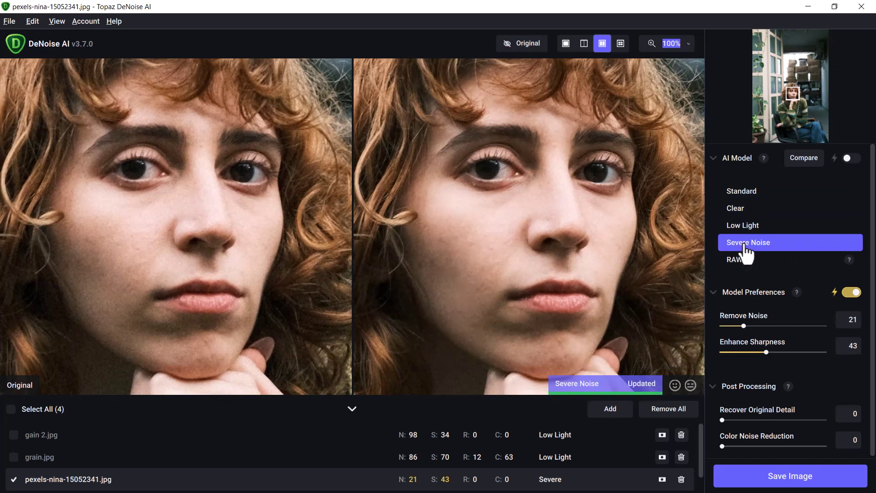
{"action": "left_click", "coordinate": [752, 214]}
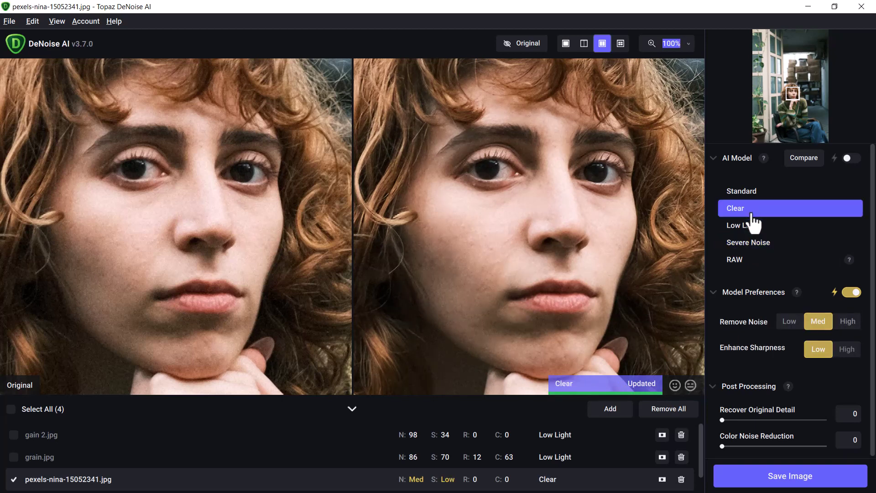
{"action": "left_click", "coordinate": [851, 158]}
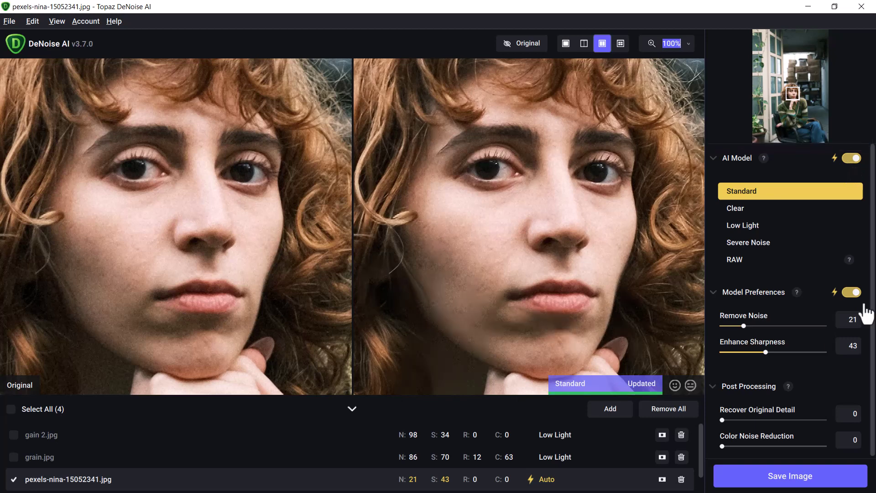
Step: Set the portrait's Recover Original Detail to 17
{"action": "scroll", "coordinate": [790, 397], "scroll_direction": "down", "scroll_amount": 1}
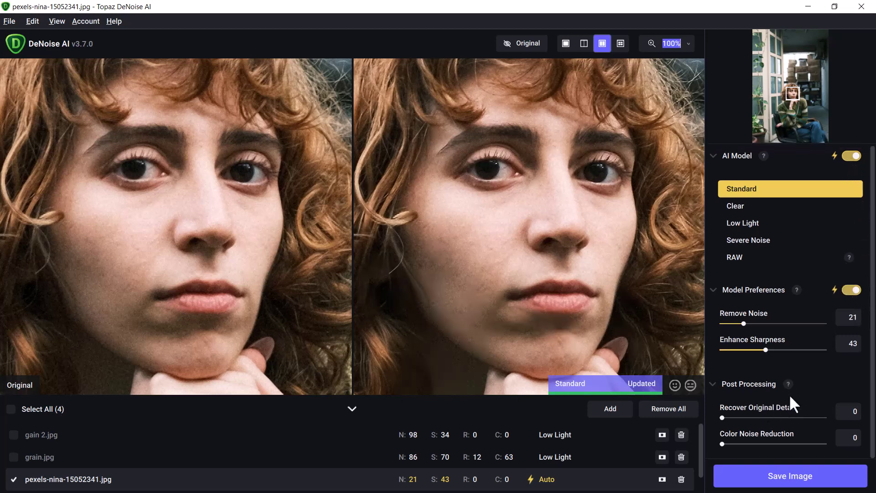
{"action": "left_click", "coordinate": [739, 417]}
{"action": "left_click_drag", "start_coordinate": [495, 322], "coordinate": [524, 204]}
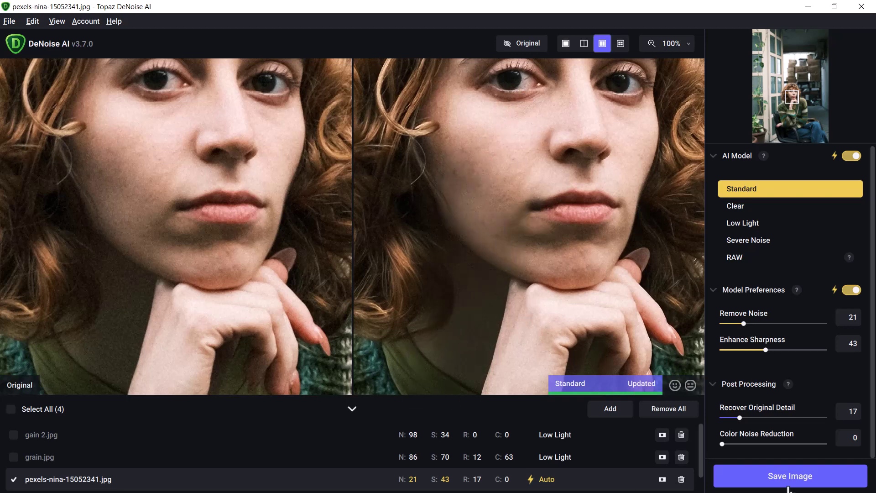
{"action": "scroll", "coordinate": [59, 469], "scroll_direction": "down", "scroll_amount": 1}
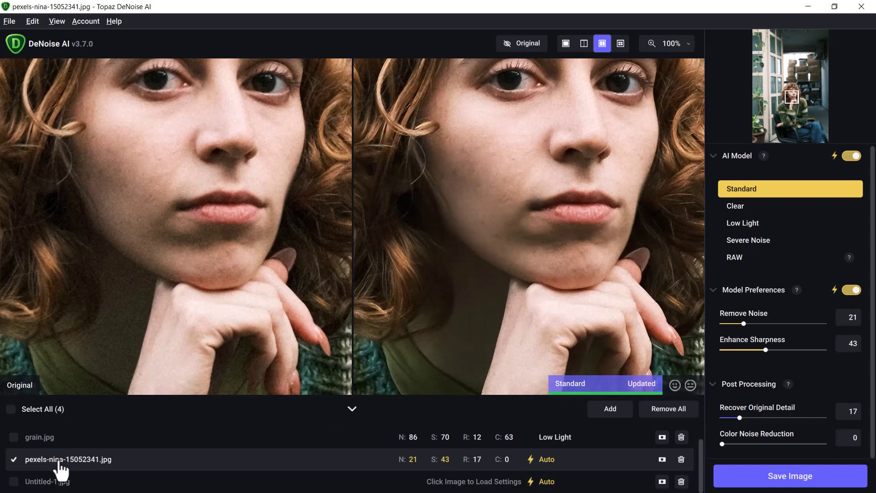
Step: Open Untitled-1.jpg, set Remove Noise 90 and Enhance Sharpness 84, and view at 100%
{"action": "left_click", "coordinate": [14, 482]}
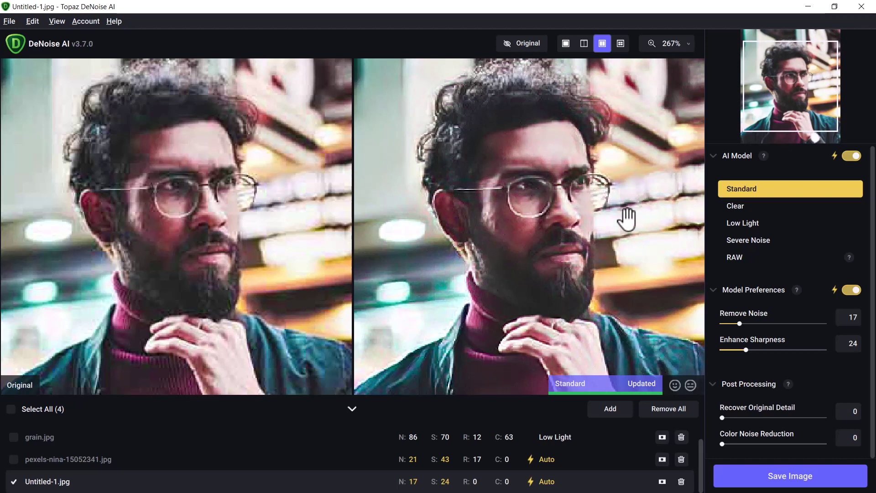
{"action": "left_click", "coordinate": [787, 323]}
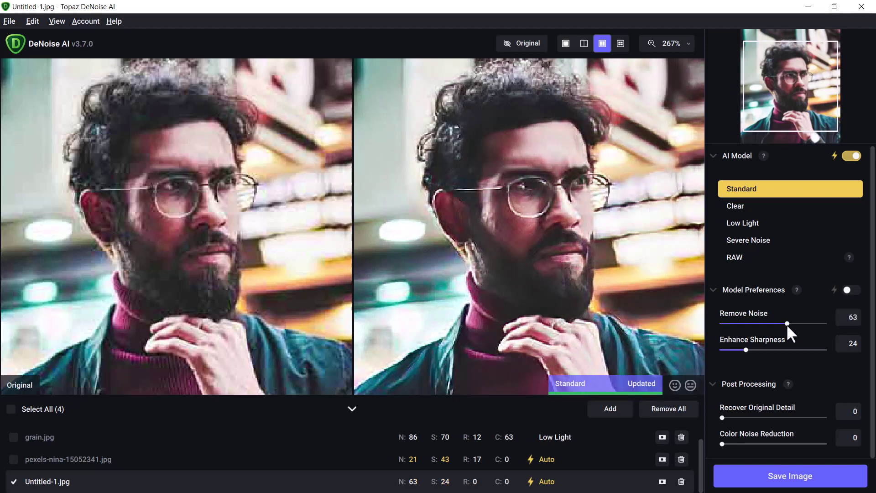
{"action": "left_click", "coordinate": [807, 350]}
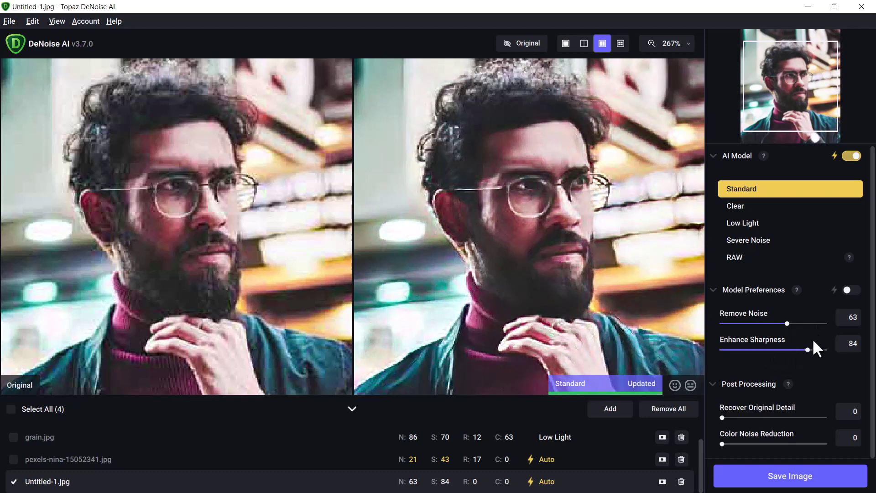
{"action": "left_click", "coordinate": [814, 323]}
{"action": "left_click", "coordinate": [688, 44]}
{"action": "left_click", "coordinate": [666, 118]}
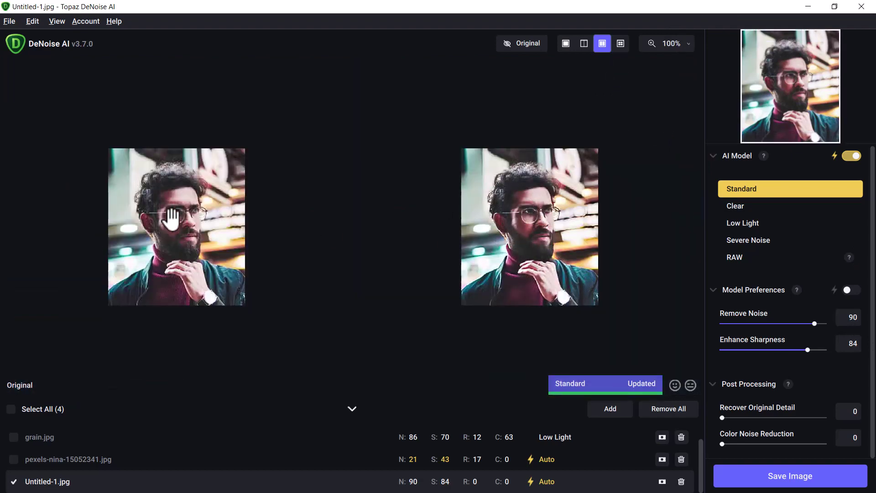
Step: Zoom the preview to 200%, select all four images, and bring up the Save 4 Images dialog
{"action": "left_click", "coordinate": [687, 46]}
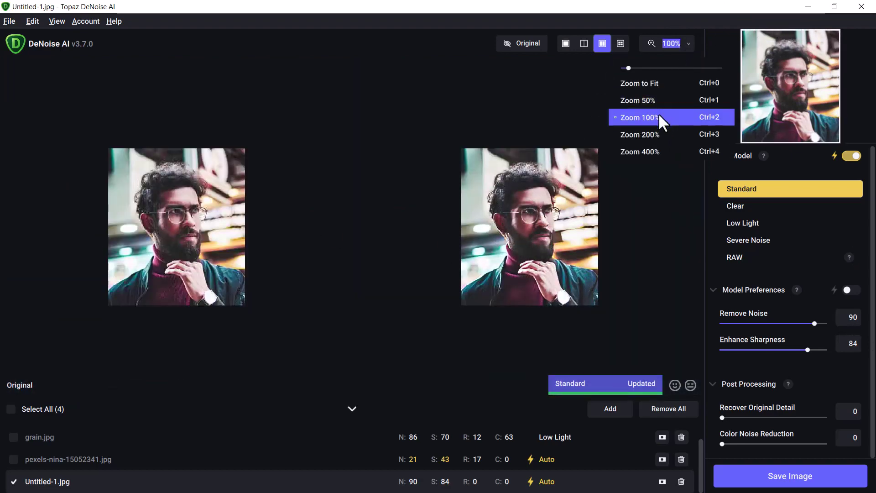
{"action": "left_click", "coordinate": [660, 131]}
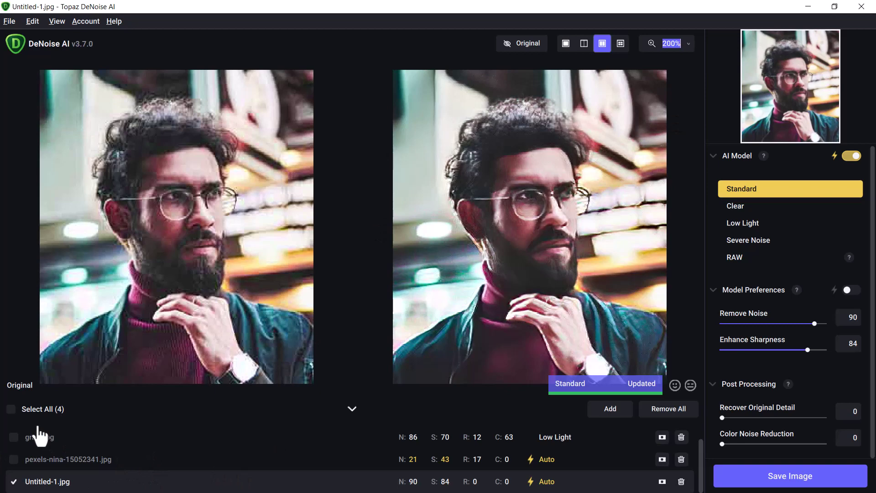
{"action": "left_click", "coordinate": [11, 409]}
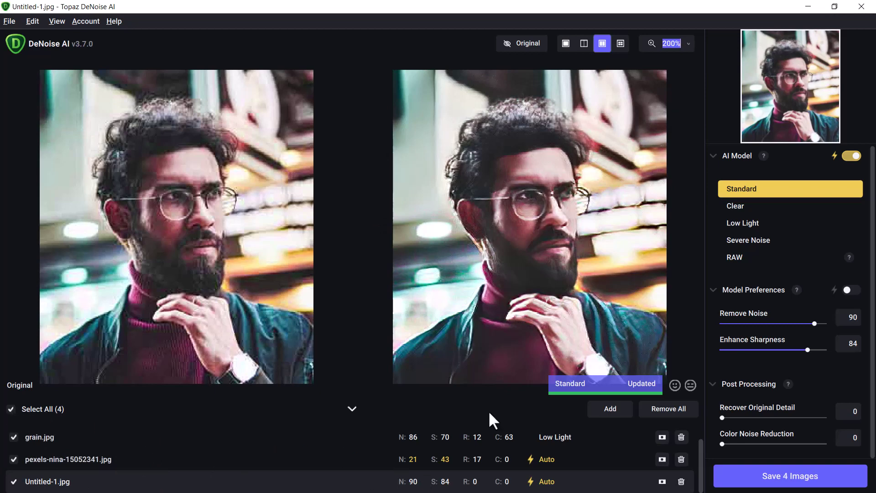
{"action": "left_click", "coordinate": [819, 487]}
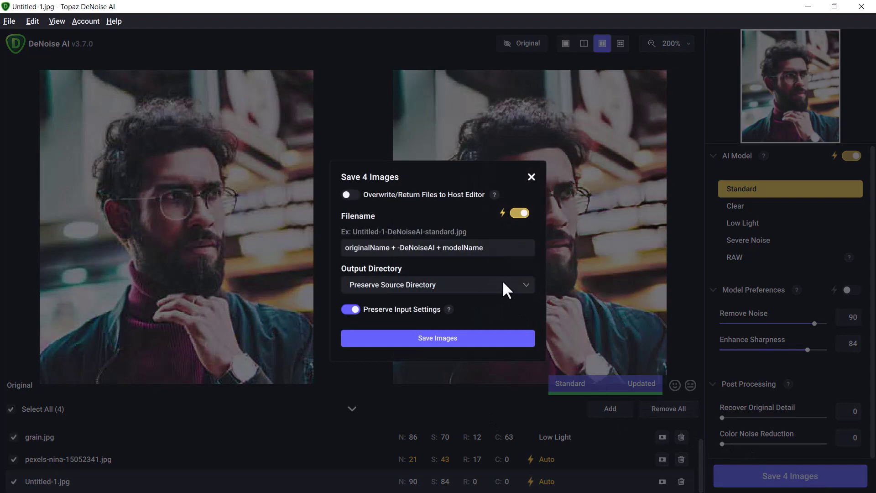
Step: Save all four denoised images and wait until each shows Processing Complete
{"action": "left_click", "coordinate": [498, 352]}
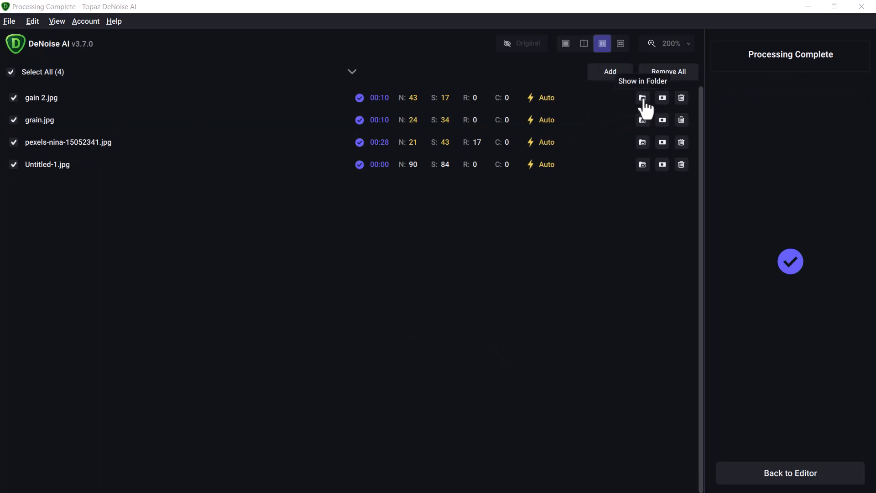
Step: Show the saved gain 2.jpg result in its File Explorer folder
{"action": "left_click", "coordinate": [642, 99]}
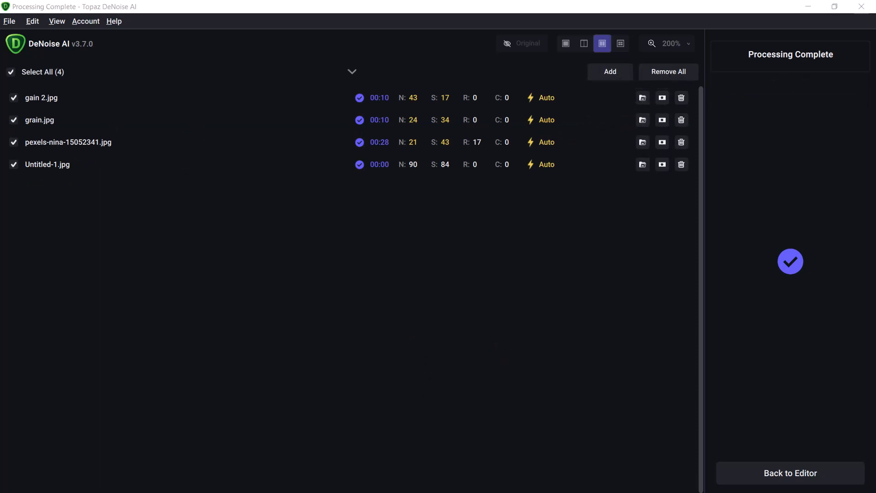